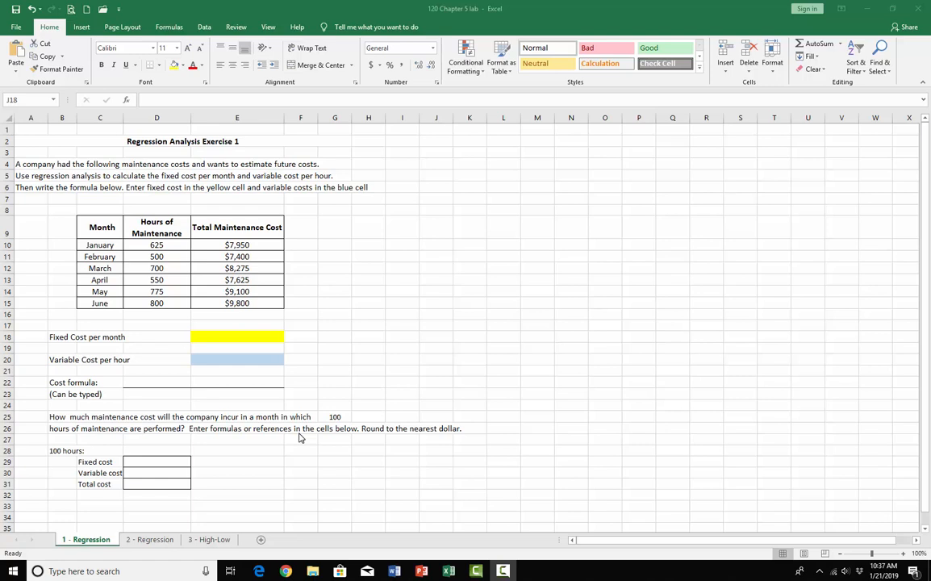
# - Calculate the fixed cost per month in E18 with the INTERCEPT function, using E10:E15 as known ys and D10:D15 as known xs
pyautogui.click(234, 338)
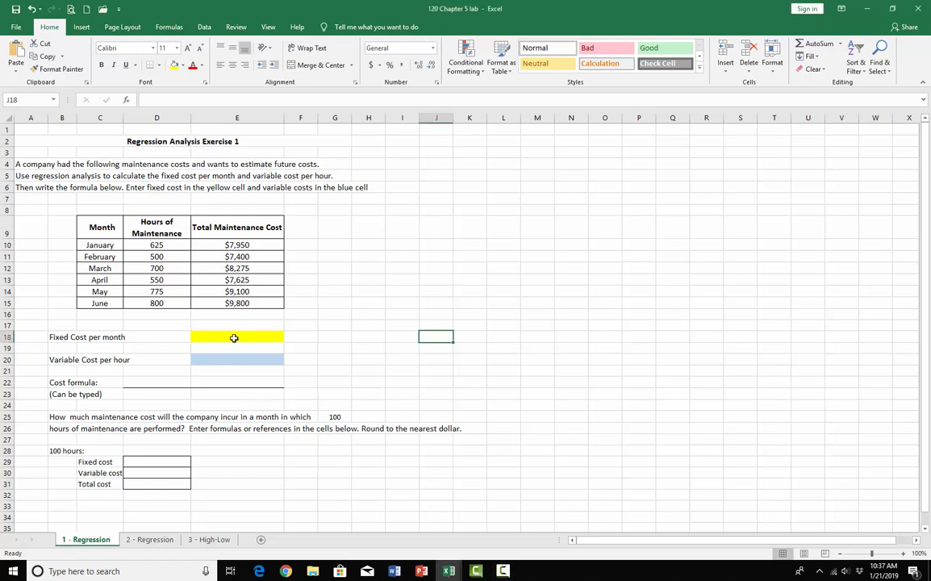
pyautogui.click(234, 338)
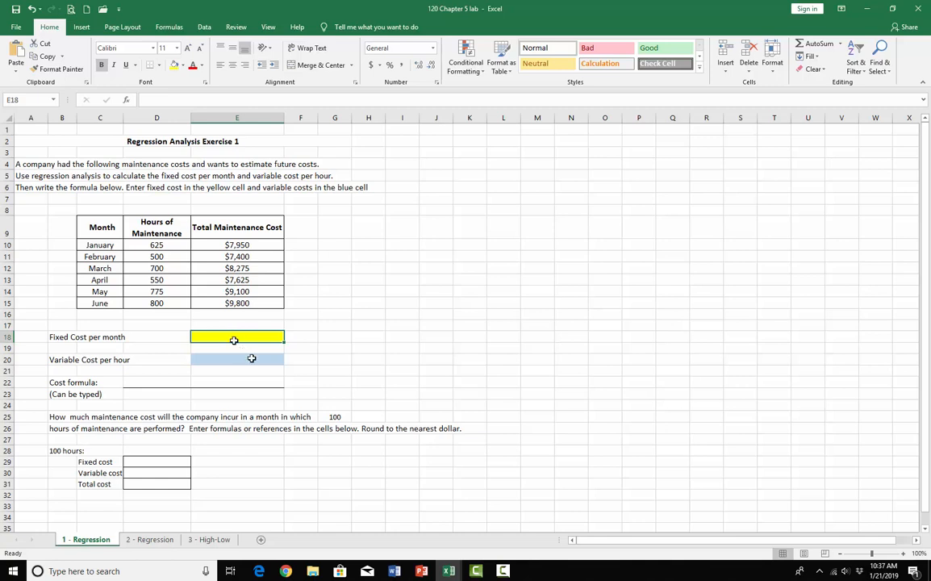
pyautogui.click(126, 101)
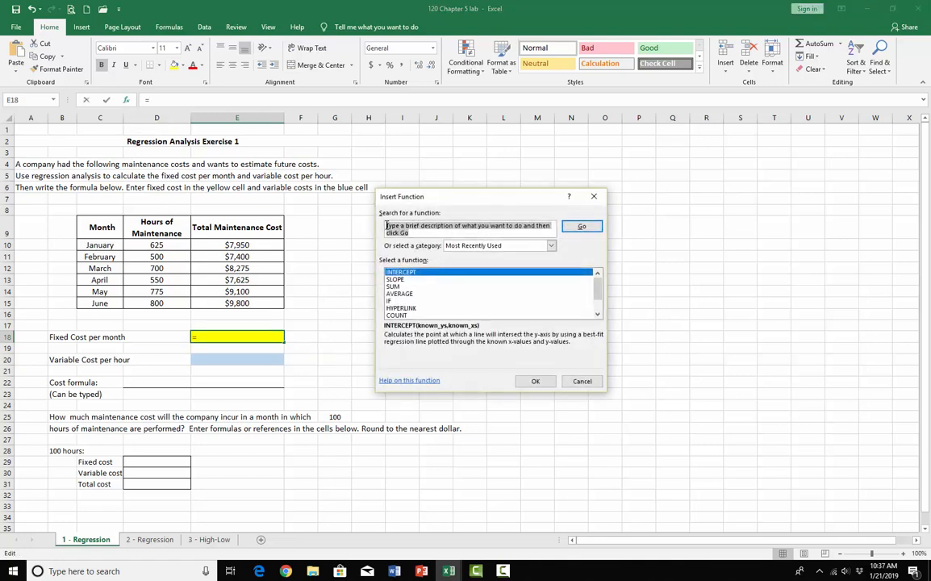
pyautogui.write('intercept')
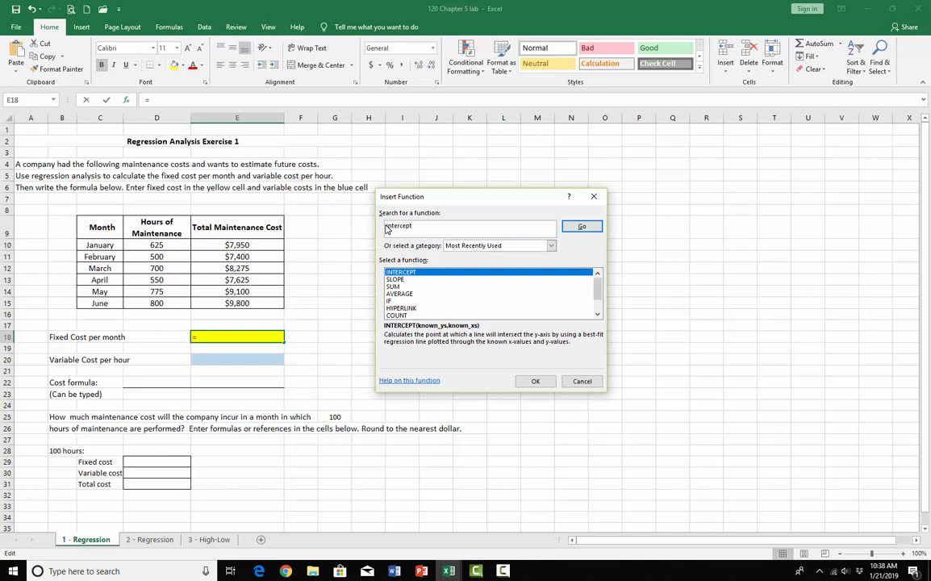
pyautogui.click(584, 230)
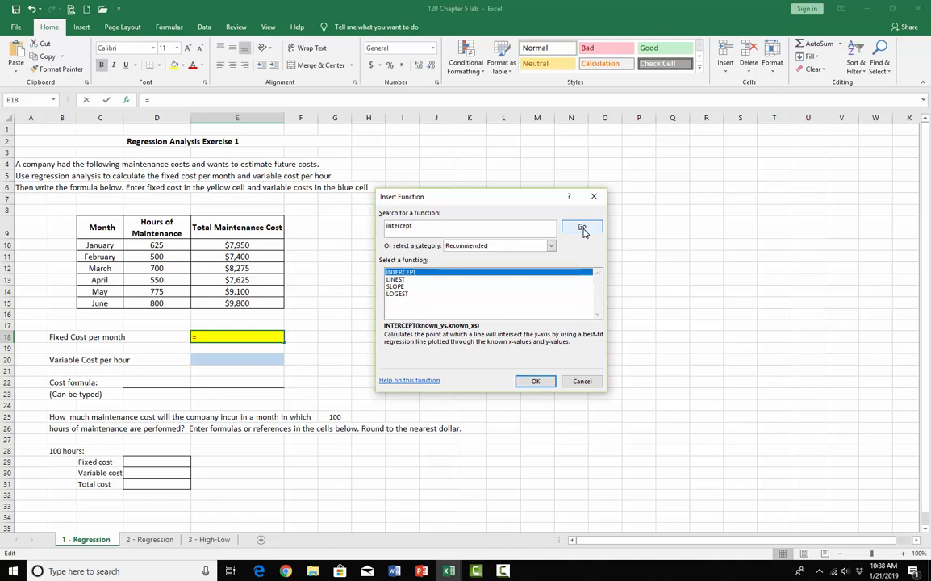
pyautogui.click(533, 381)
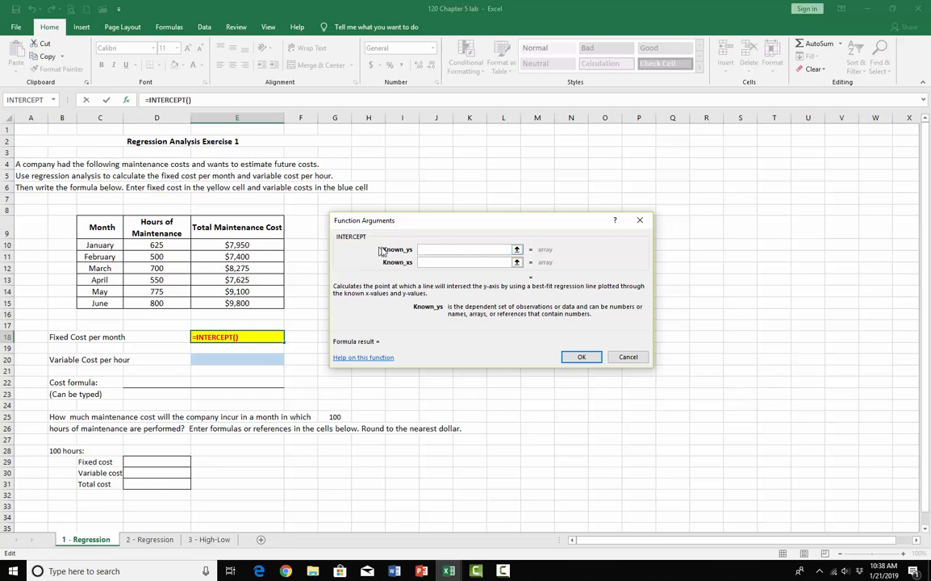
pyautogui.moveTo(243, 244); pyautogui.dragTo(240, 301)
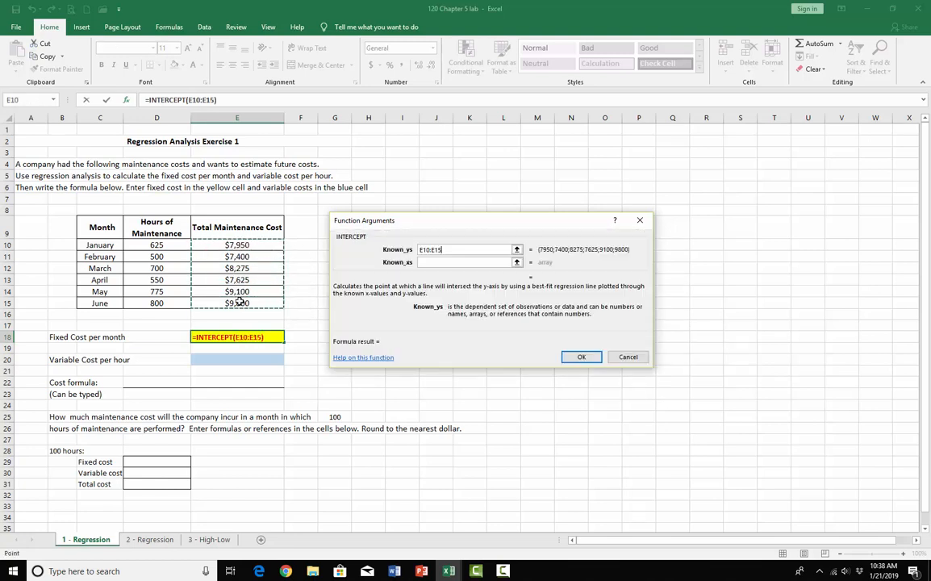
pyautogui.click(427, 262)
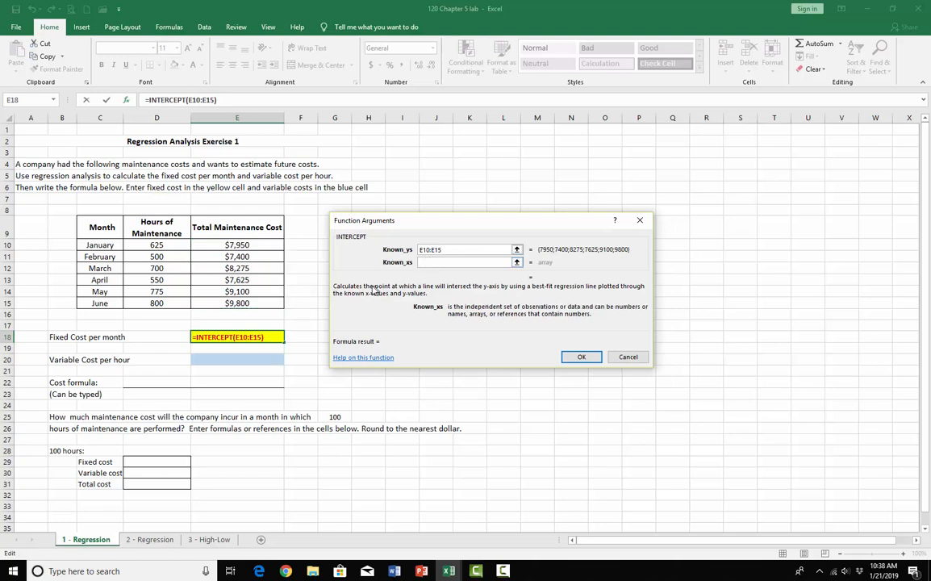
pyautogui.click(160, 244)
pyautogui.moveTo(160, 244); pyautogui.dragTo(162, 301)
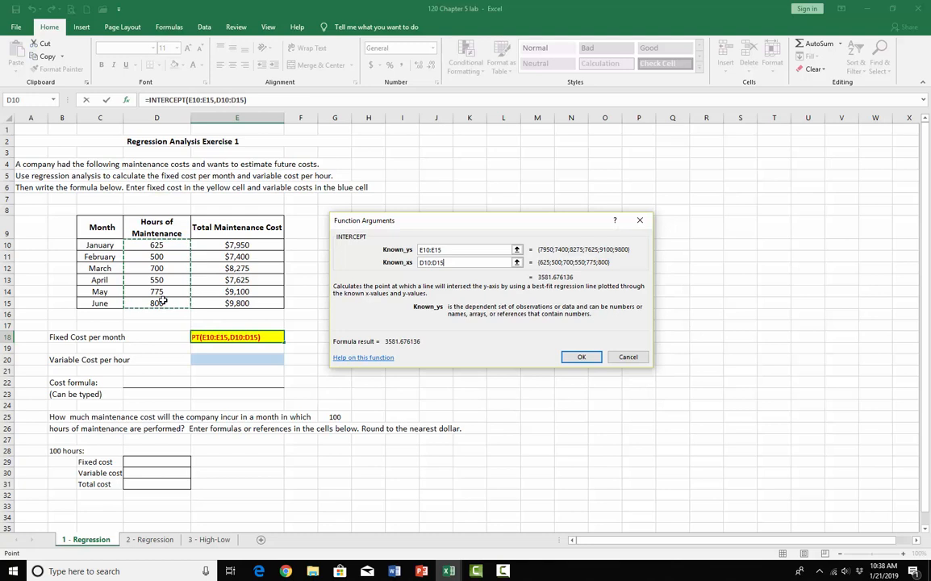
pyautogui.click(583, 356)
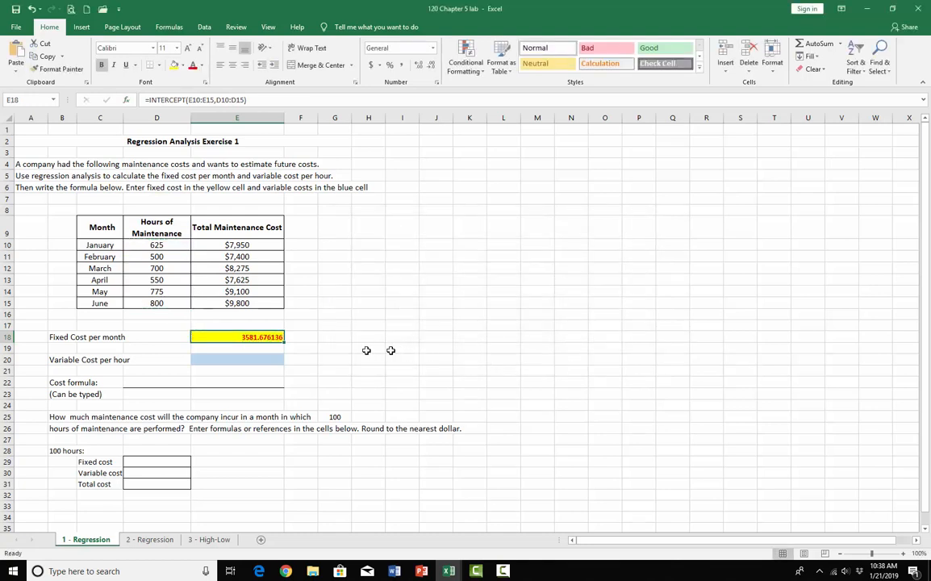
# - Calculate the variable cost per hour in E20 with the SLOPE function, using E10:E15 as known ys and D10:D15 as known xs
pyautogui.click(235, 358)
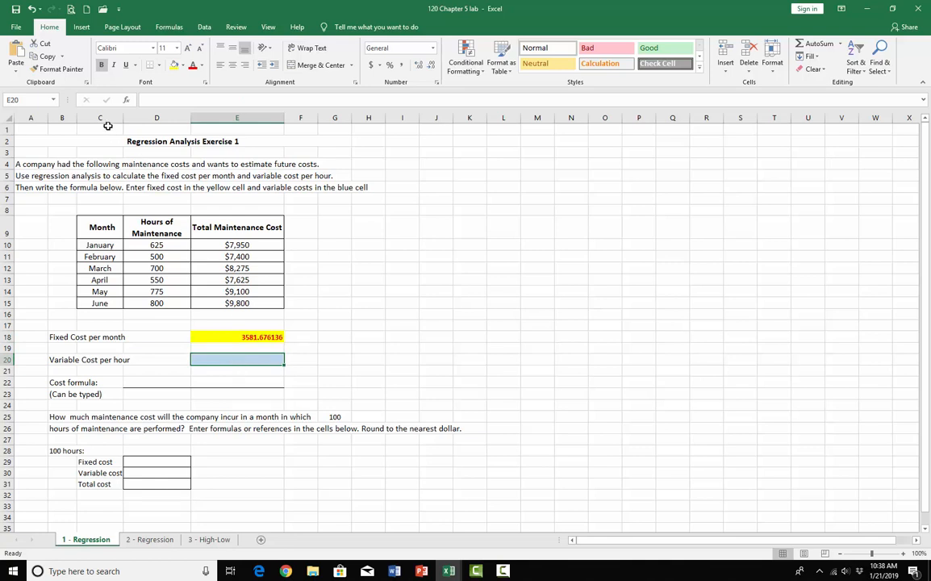
pyautogui.click(127, 100)
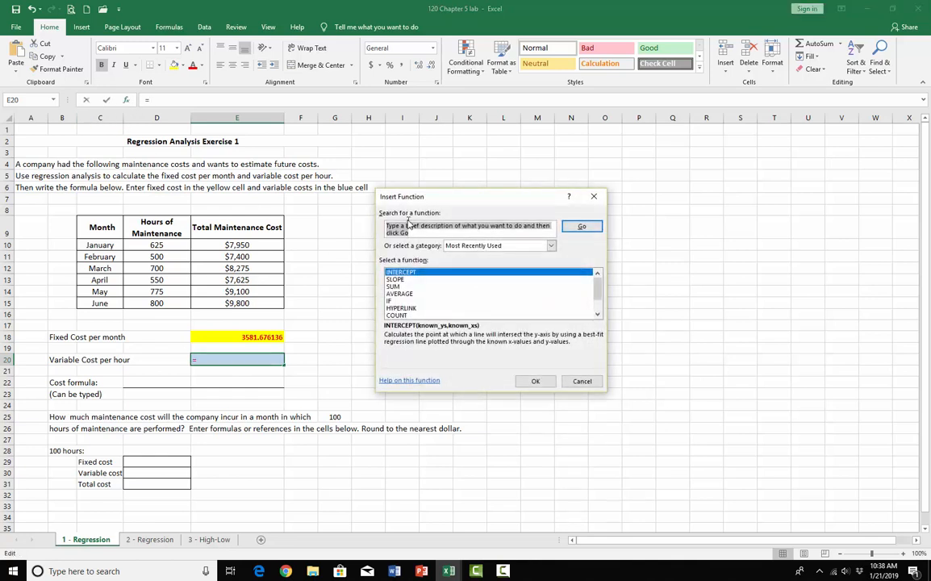
pyautogui.write('slope')
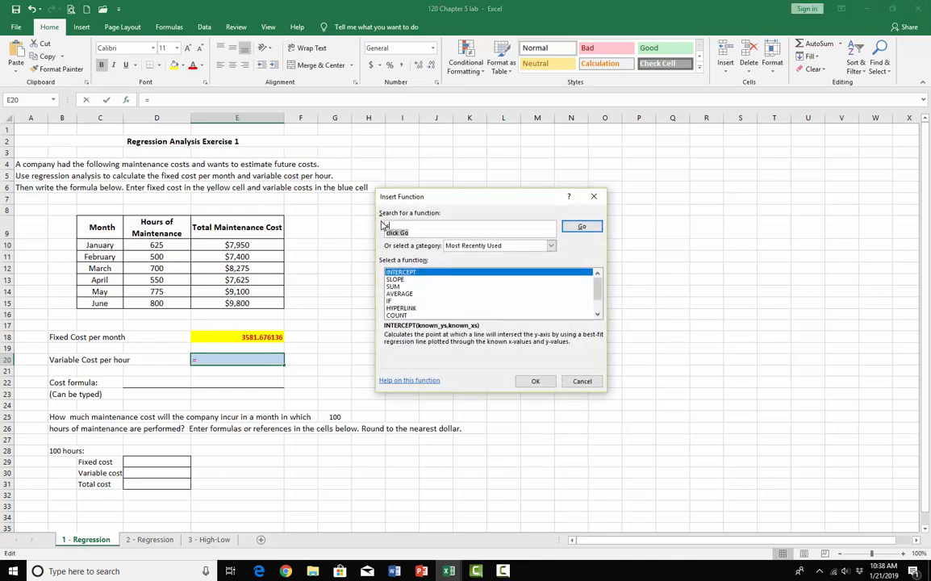
pyautogui.press('Return')
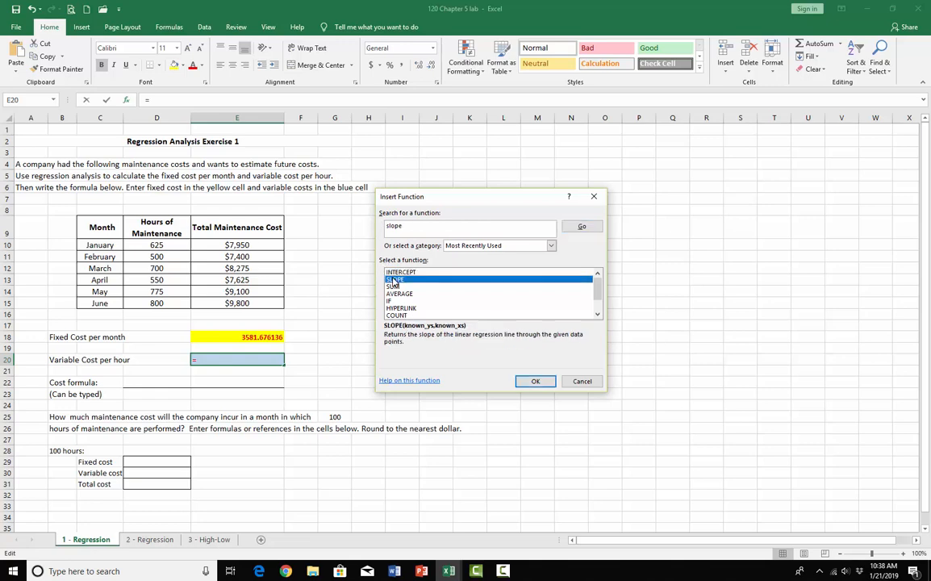
pyautogui.click(581, 227)
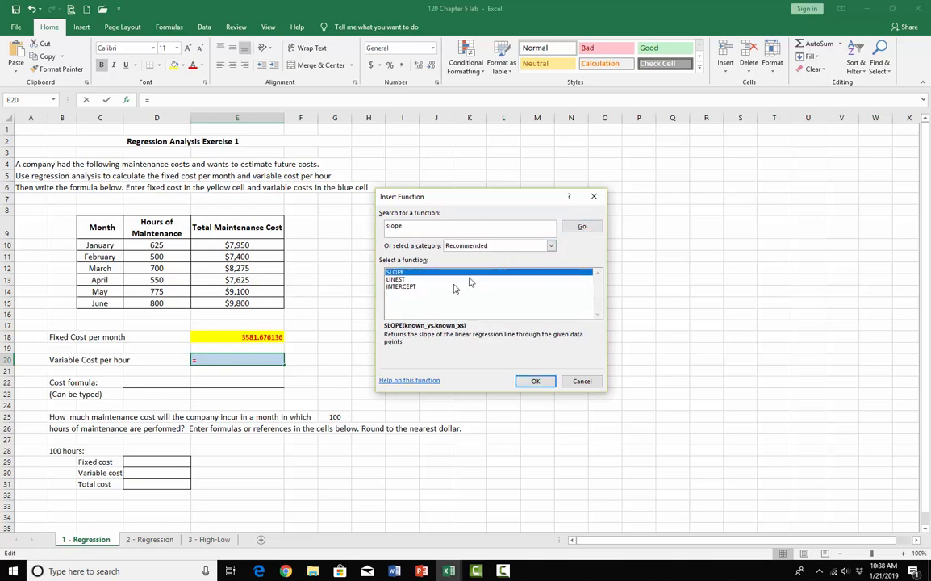
pyautogui.click(534, 383)
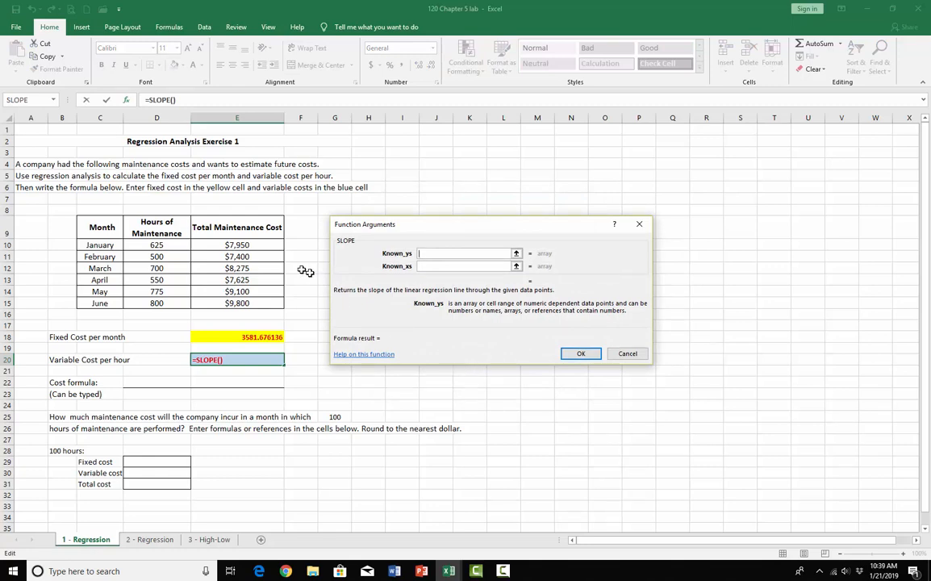
pyautogui.moveTo(242, 246); pyautogui.dragTo(244, 304)
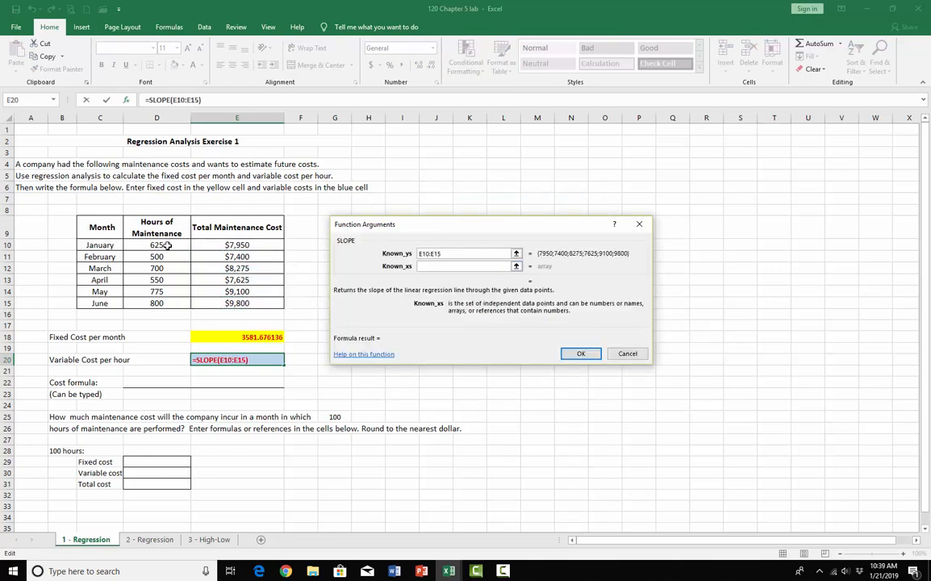
pyautogui.moveTo(165, 247); pyautogui.dragTo(166, 305)
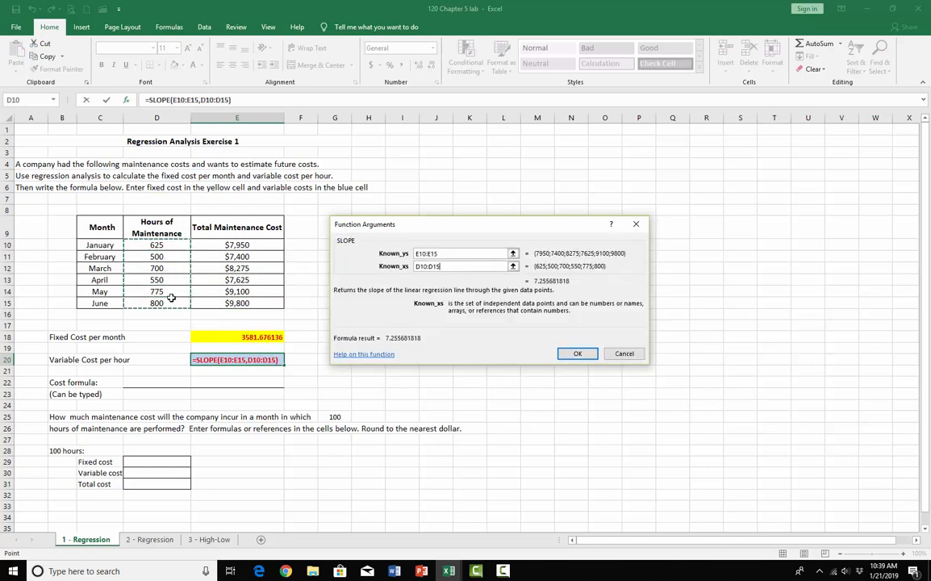
pyautogui.click(574, 354)
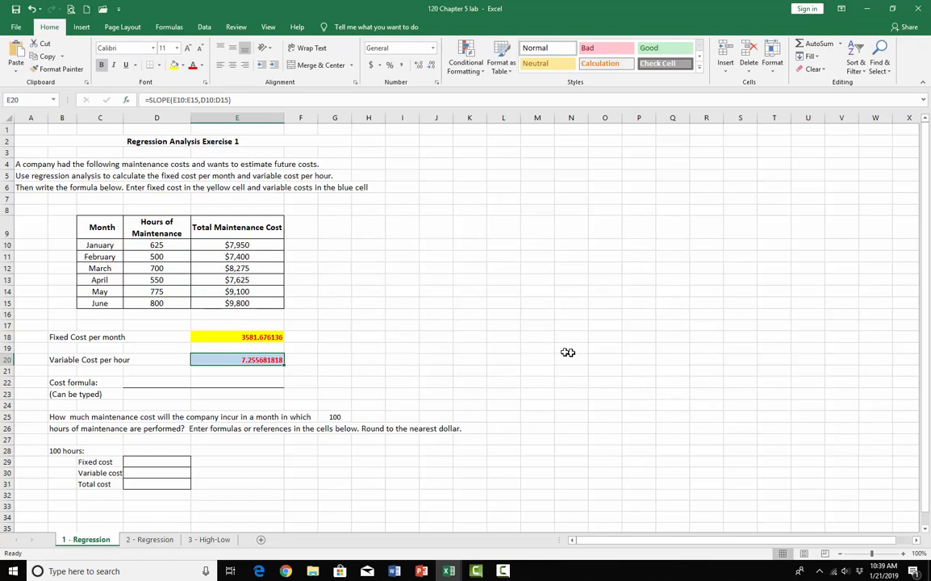
# - Format the fixed and variable cost cells E18 and E20 as Accounting with two decimal places and the $ symbol
pyautogui.keyDown('ctrl'); pyautogui.click(274, 336); pyautogui.keyUp('ctrl')
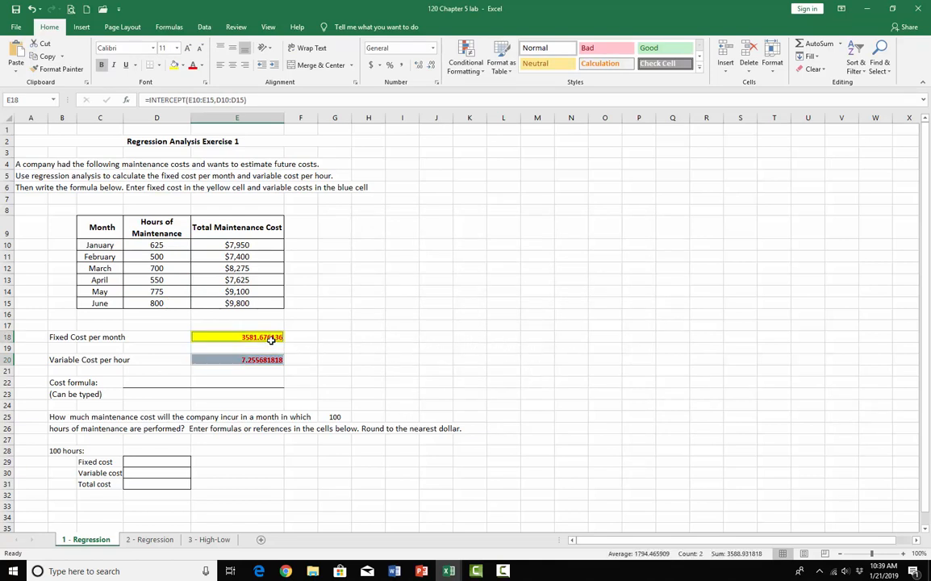
pyautogui.click(436, 82)
pyautogui.click(391, 235)
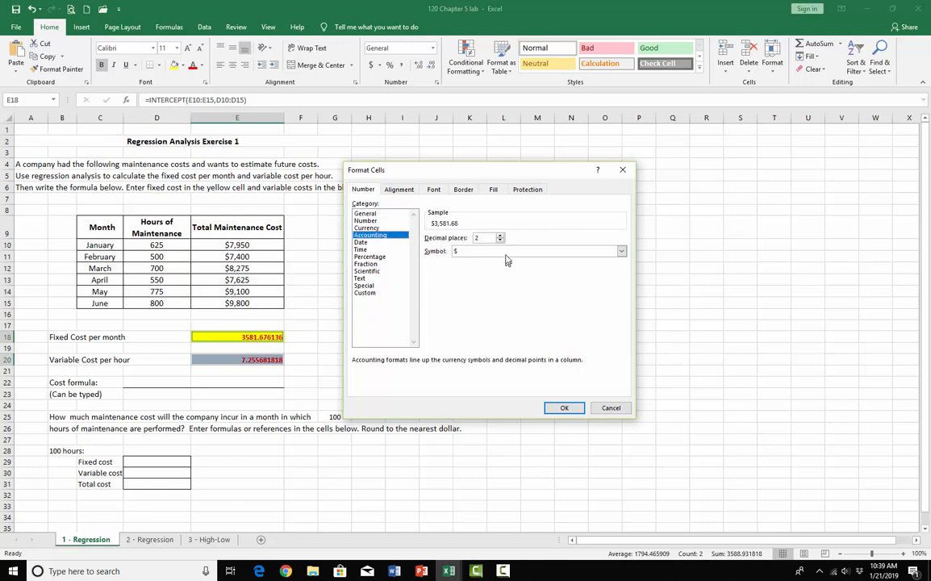
pyautogui.click(564, 408)
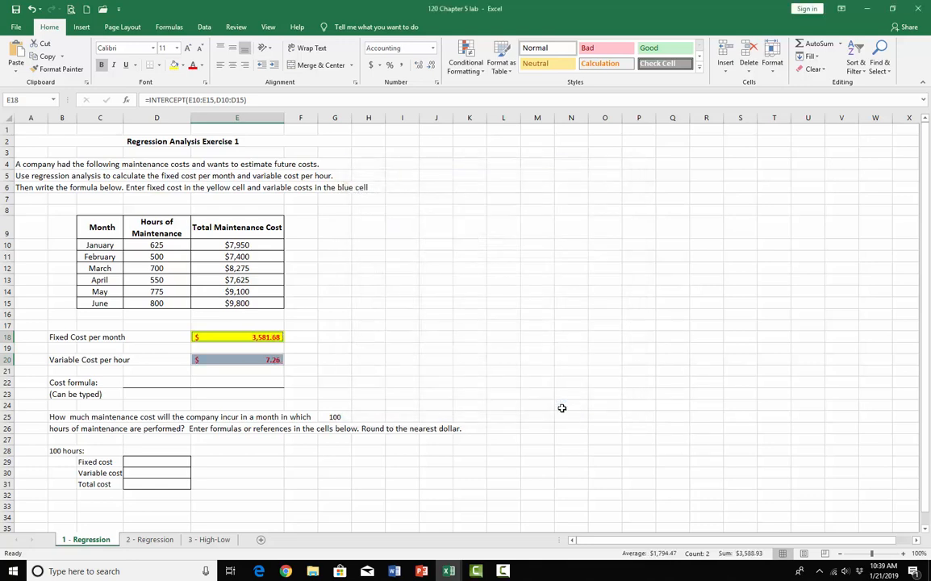
pyautogui.click(410, 302)
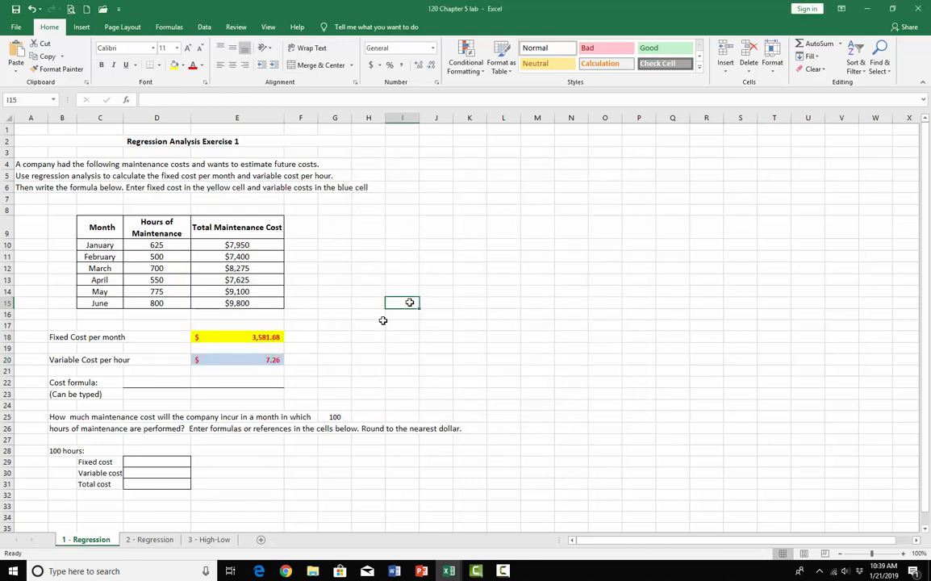
# - Enter the cost formula in D22 as the text "$3,581.68 per month + $7.26 per hour"
pyautogui.click(133, 382)
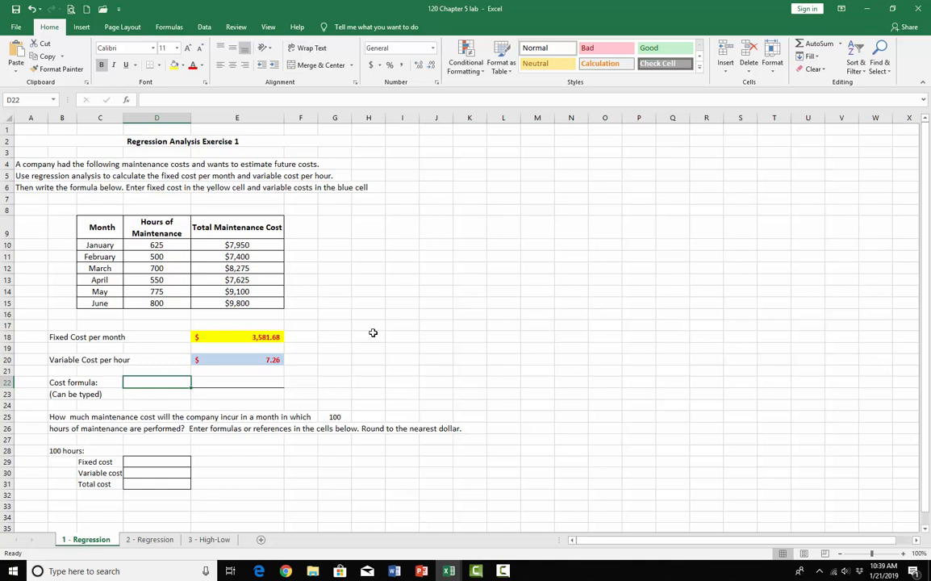
pyautogui.write('$3,')
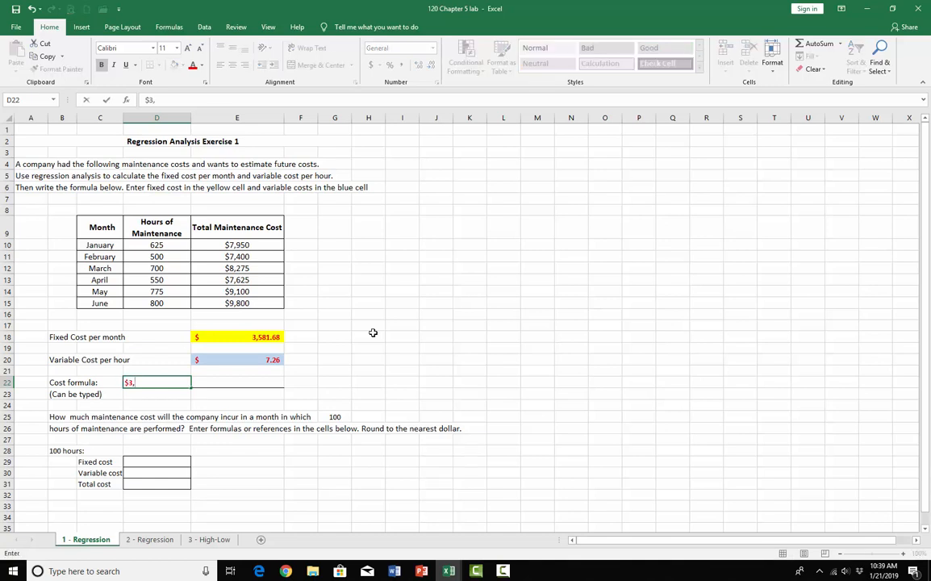
pyautogui.write('581.68 per mon')
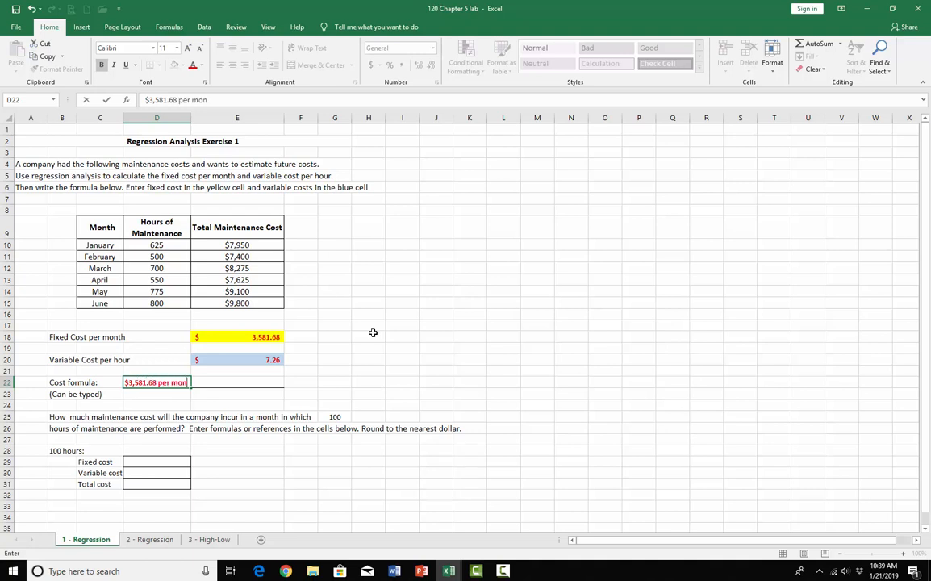
pyautogui.write('th + $7.26 per hour')
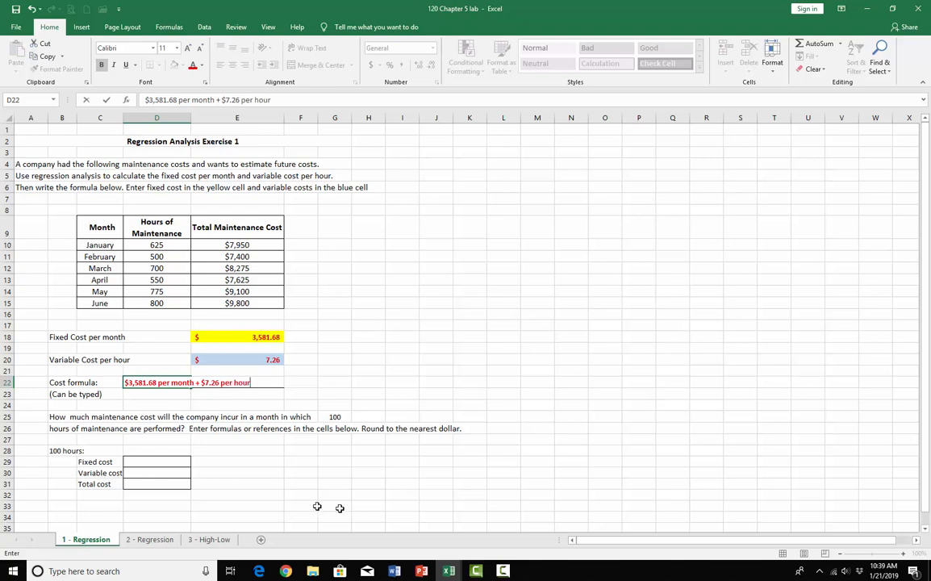
pyautogui.click(259, 483)
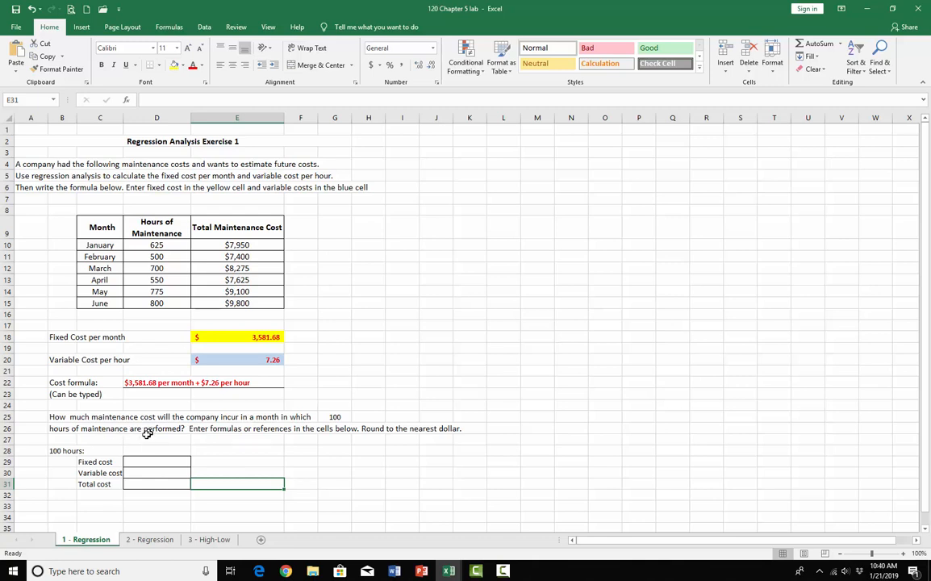
# - Fill the 100-hour fixed cost cell D29 with a reference to the monthly fixed cost, =E18
pyautogui.click(137, 462)
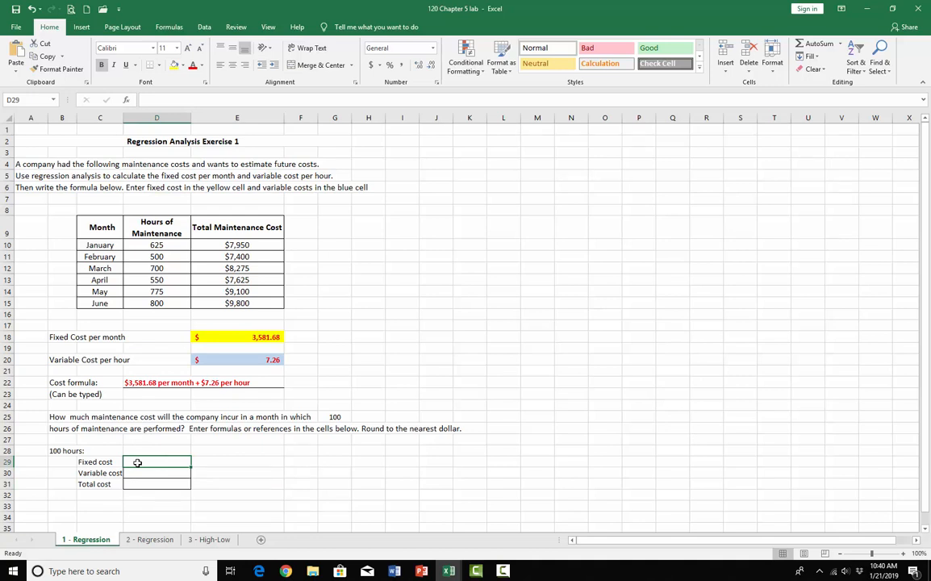
pyautogui.write('=')
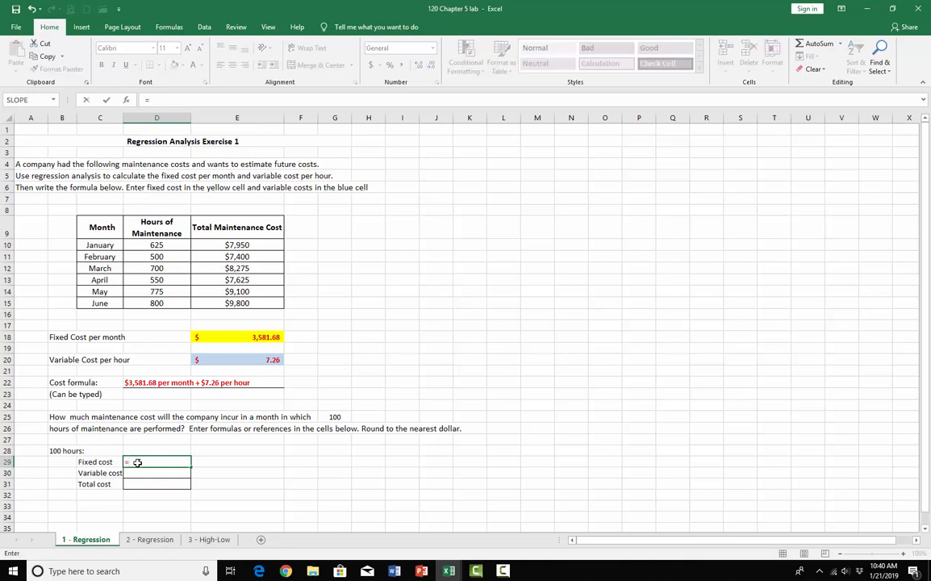
pyautogui.click(234, 336)
pyautogui.press('Return')
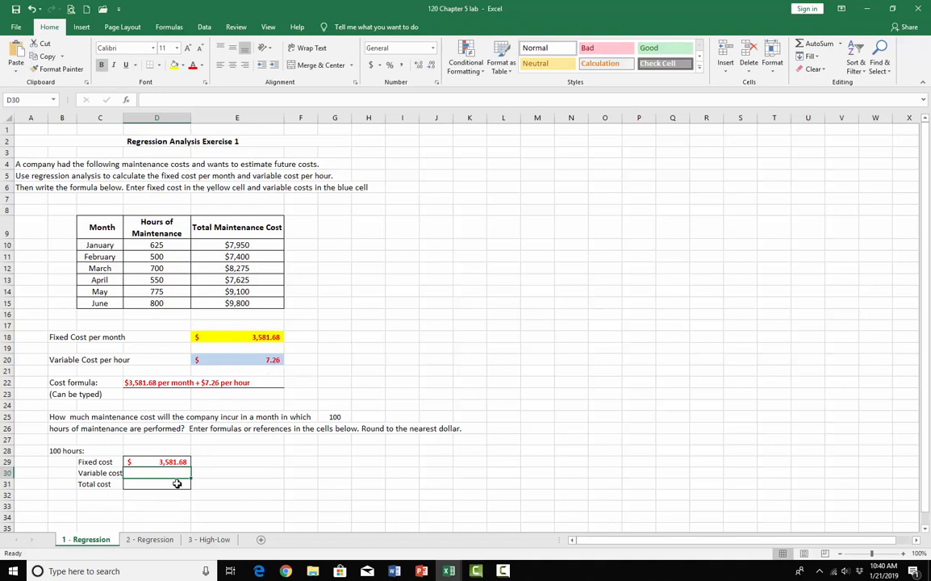
# - Calculate the 100-hour variable cost in D30 by multiplying the hourly rate by the hours, =E20*G25
pyautogui.write('=')
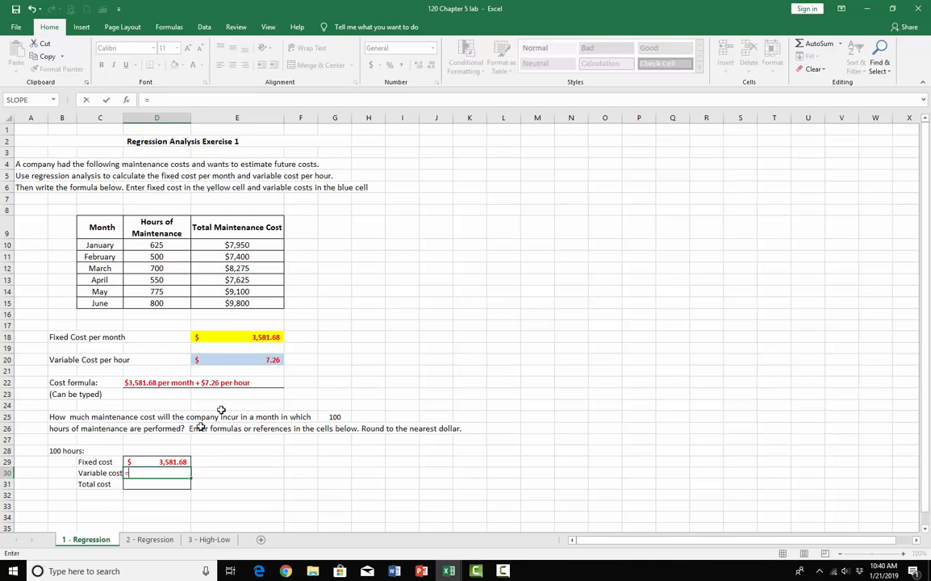
pyautogui.click(275, 360)
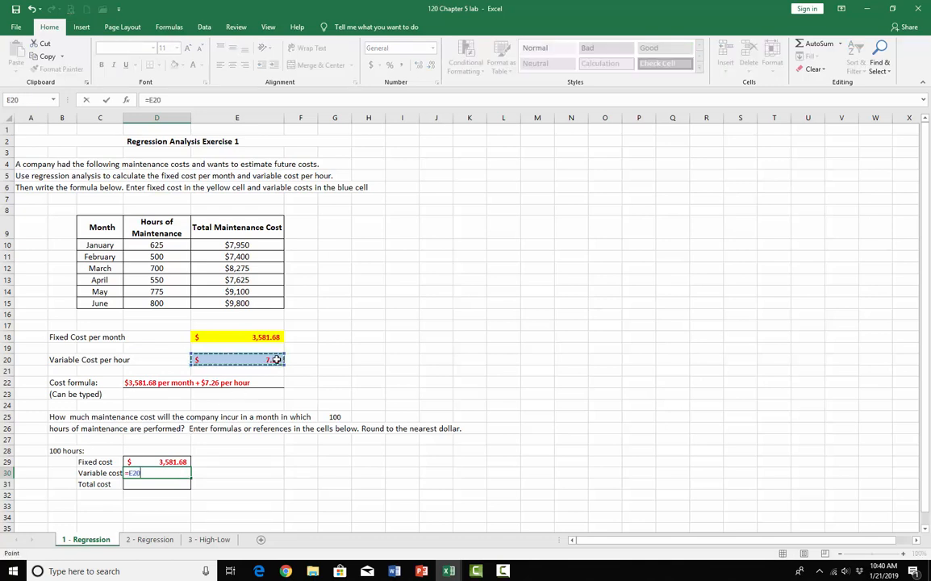
pyautogui.write('*')
pyautogui.click(325, 416)
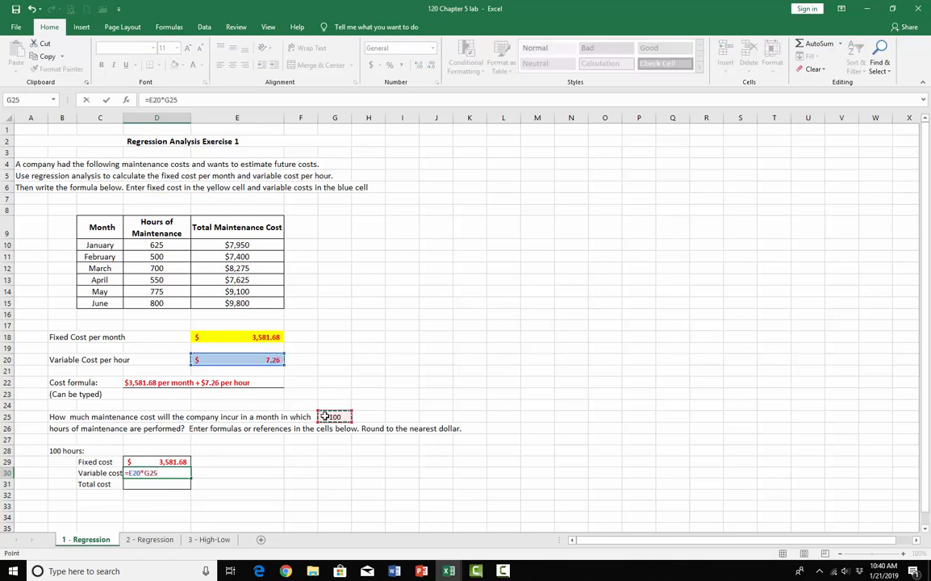
pyautogui.press('Return')
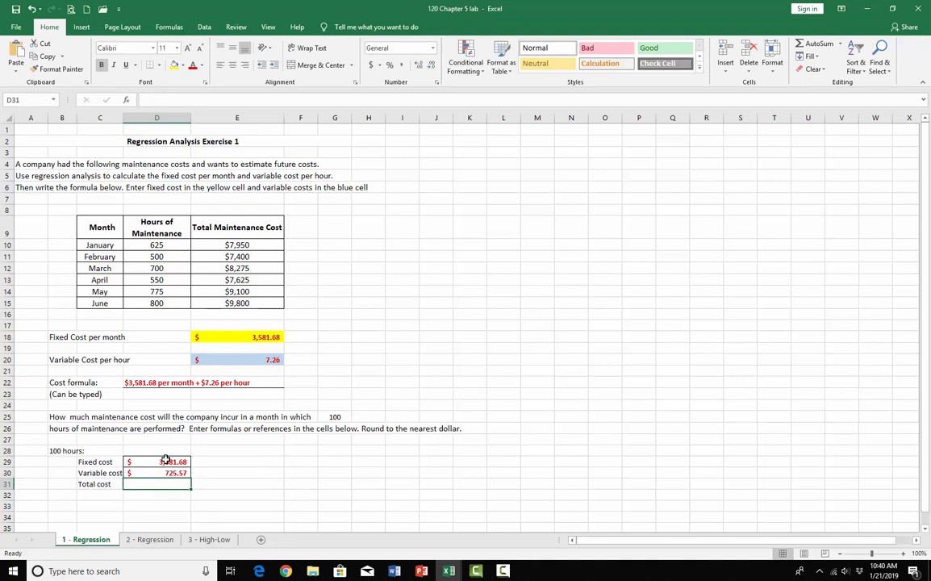
# - Calculate the 100-hour total cost in D31 by adding the fixed and variable costs, =D29+D30
pyautogui.write('=')
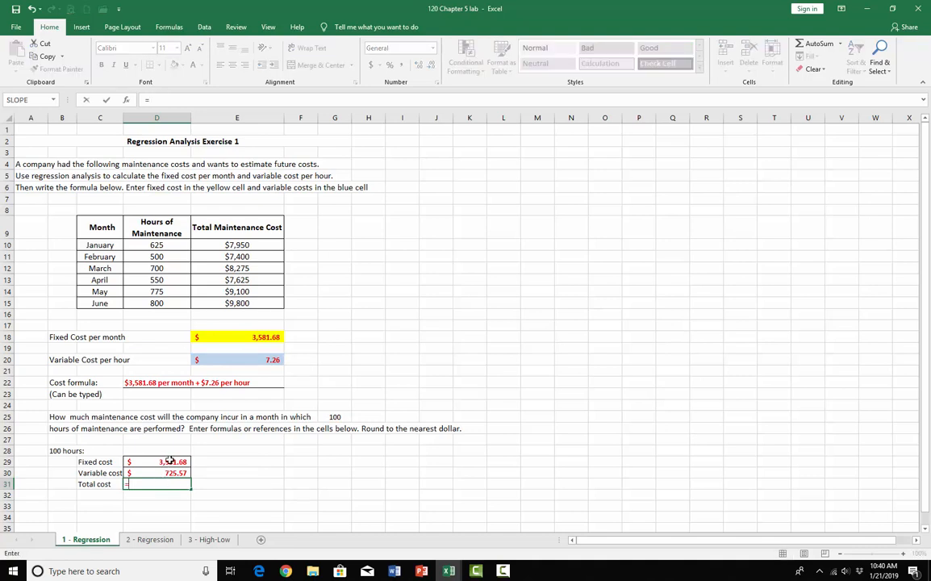
pyautogui.click(168, 460)
pyautogui.write('+')
pyautogui.click(171, 474)
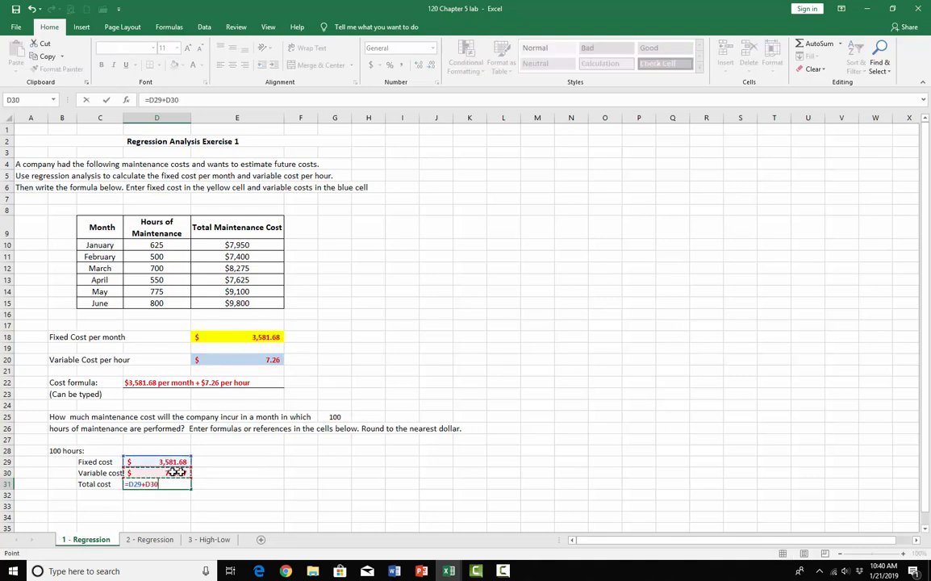
pyautogui.press('Return')
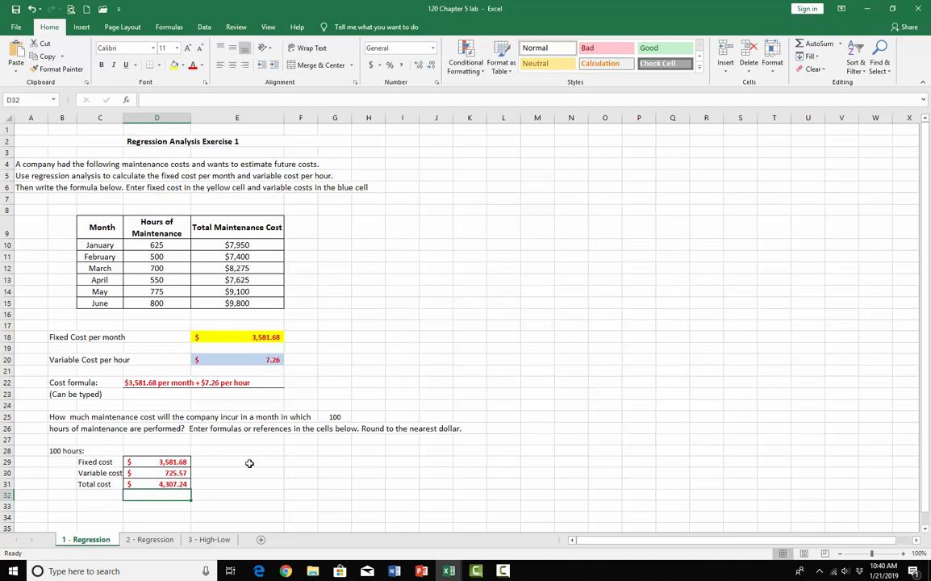
pyautogui.click(252, 462)
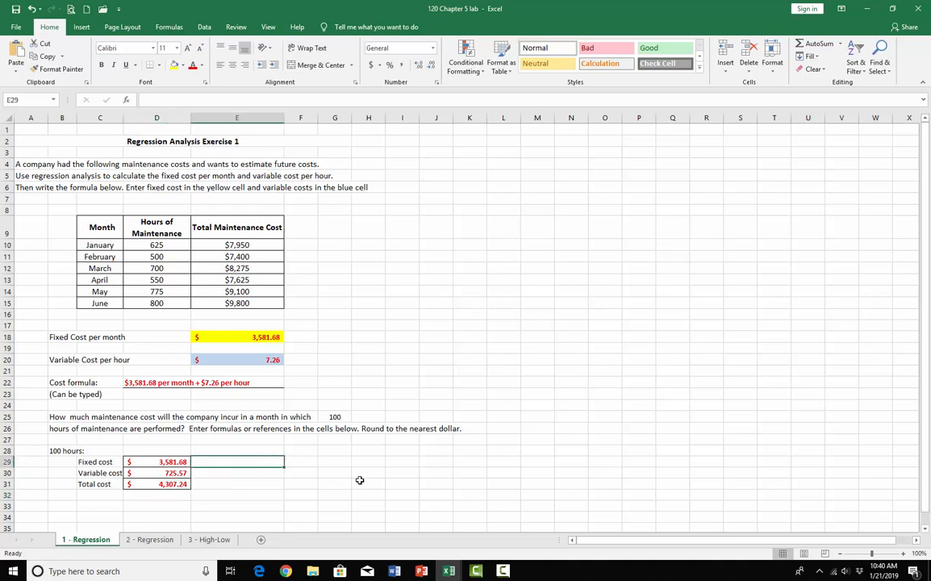